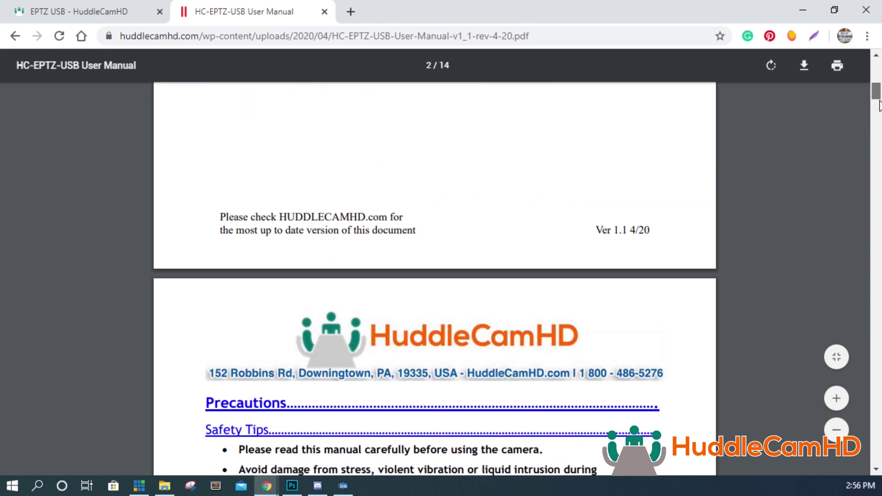
- Reset the manual view to 100% zoom and return to the HuddleCamHD Resource Library page
scroll(820, 97, up, 5)
key(ctrl+0)
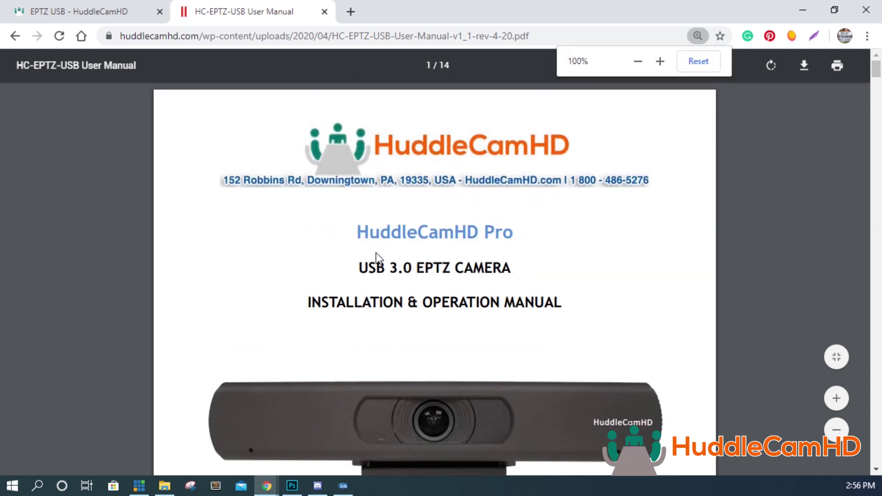
key(alt+Left)
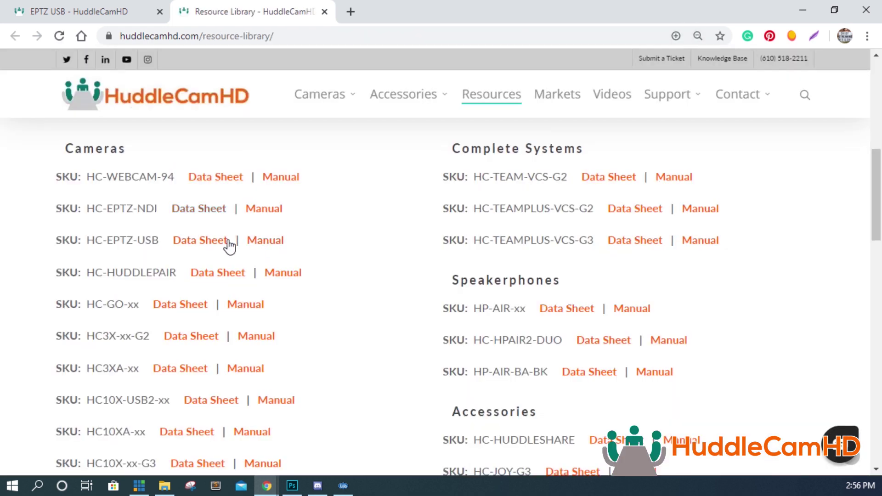
scroll(329, 192, up, 6)
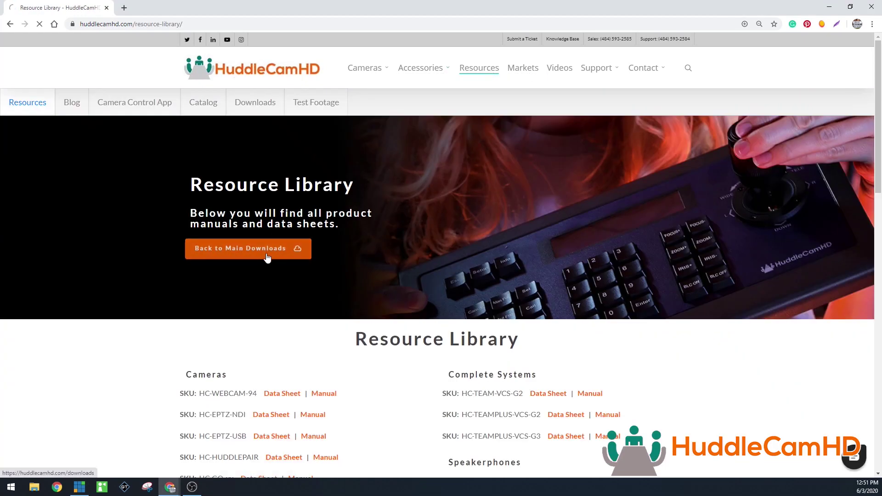
- From the main Downloads page, download the HTML Control Pages (For NDI Webcam) package
click(279, 262)
scroll(313, 252, down, 8)
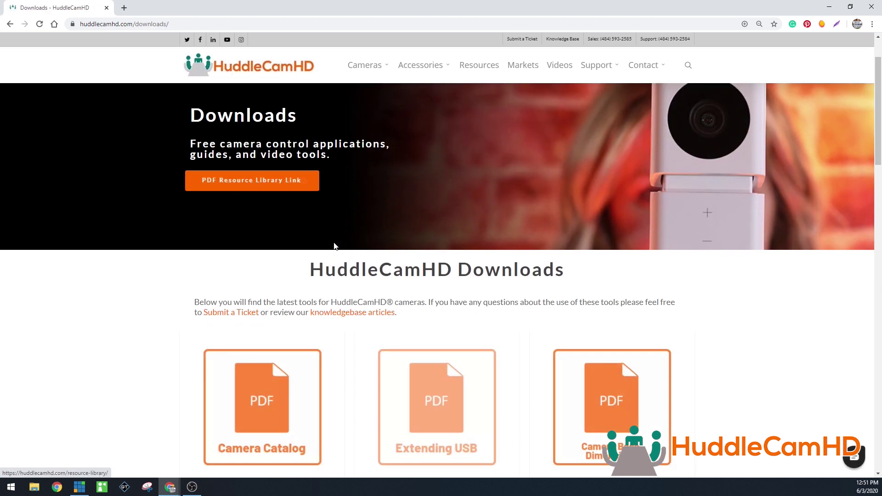
scroll(347, 244, down, 12)
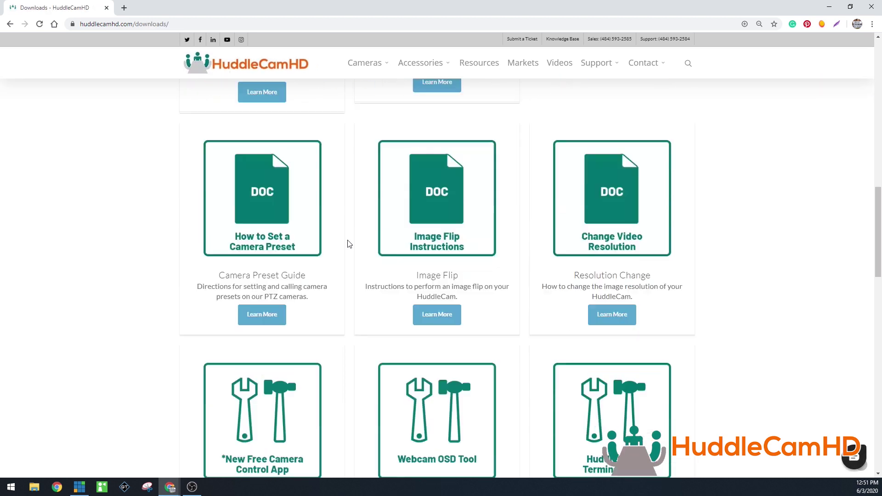
scroll(347, 243, down, 10)
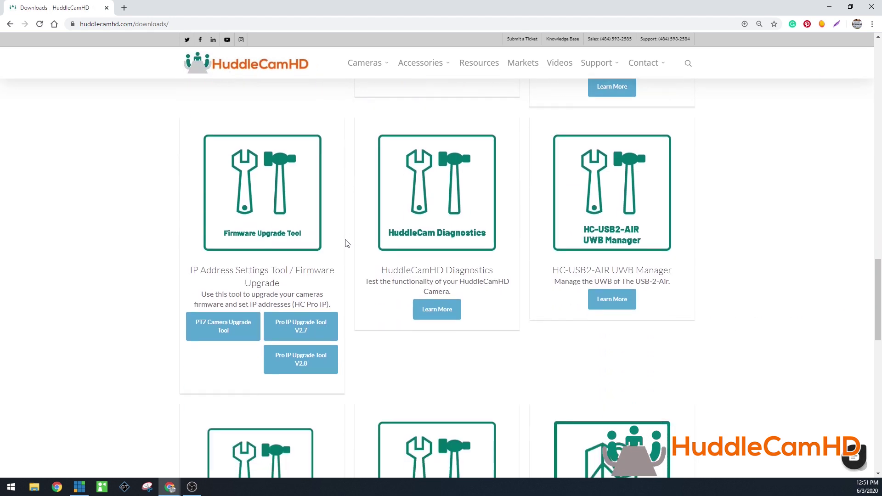
scroll(322, 230, down, 1)
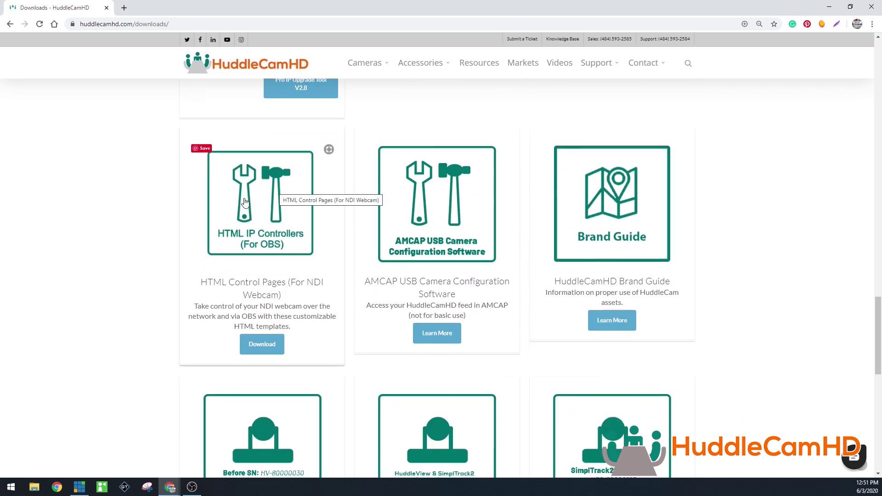
click(264, 345)
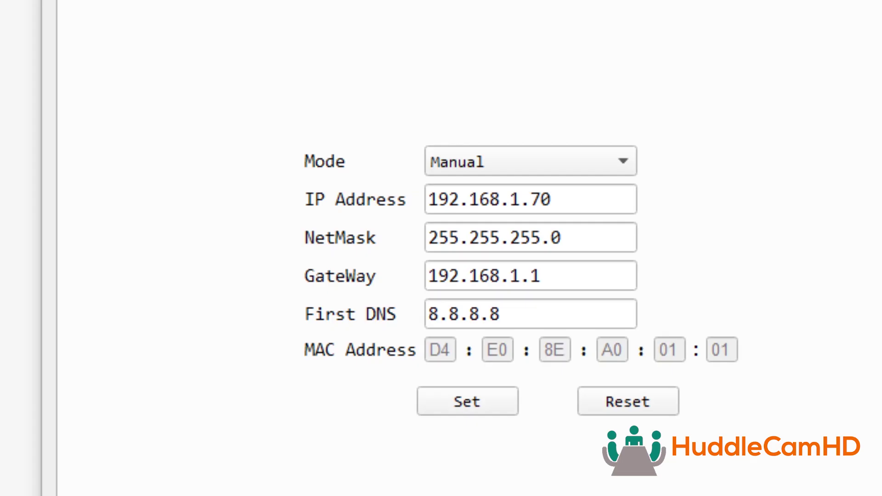
click(579, 156)
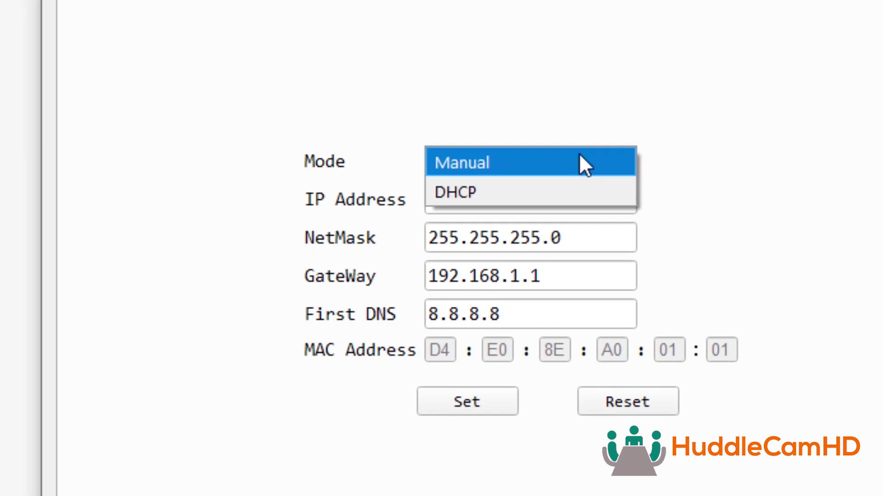
click(547, 186)
click(544, 157)
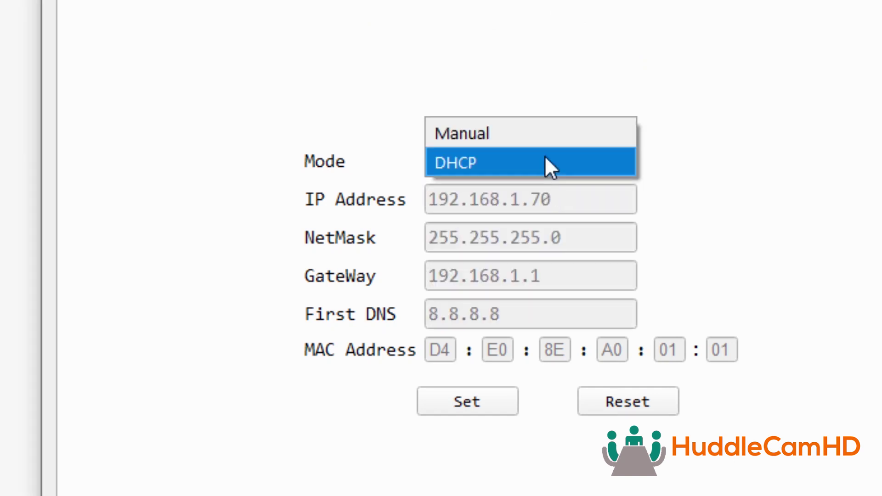
click(539, 133)
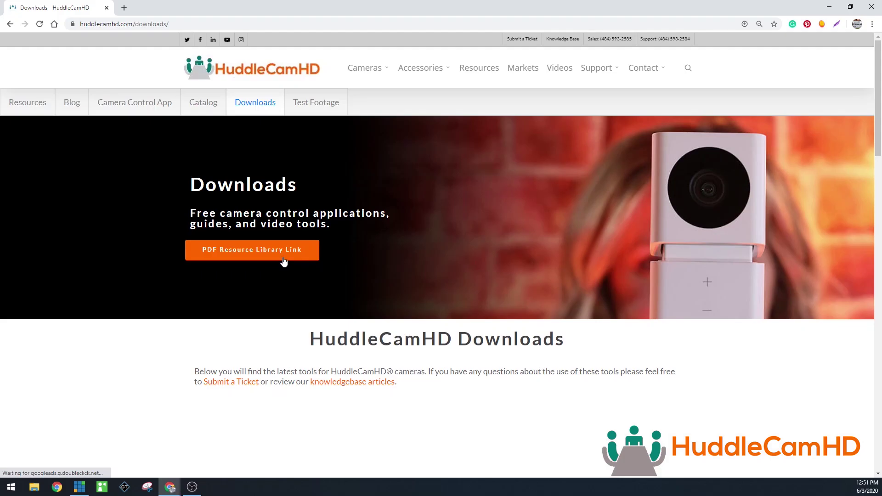
- Download Pro IP Upgrade Tool V2.7 from the IP Address Settings Tool card and open the zip
scroll(348, 244, down, 10)
scroll(349, 244, down, 10)
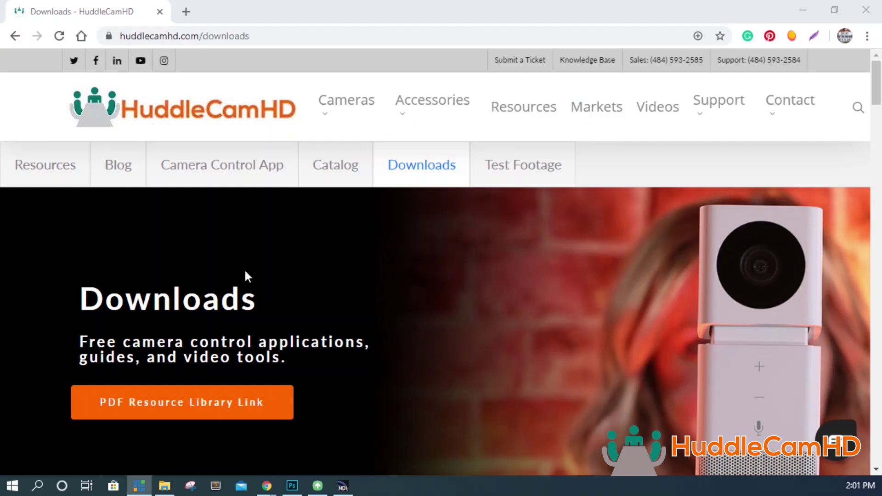
scroll(282, 248, down, 15)
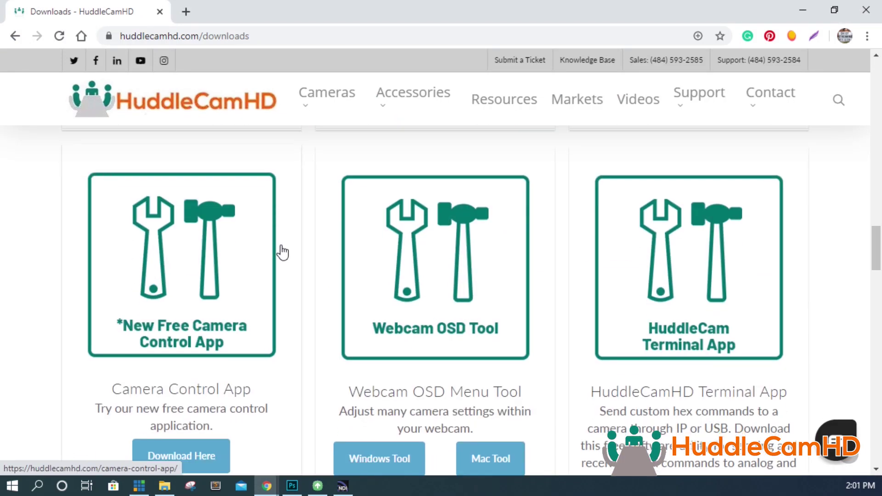
scroll(282, 252, down, 8)
click(238, 364)
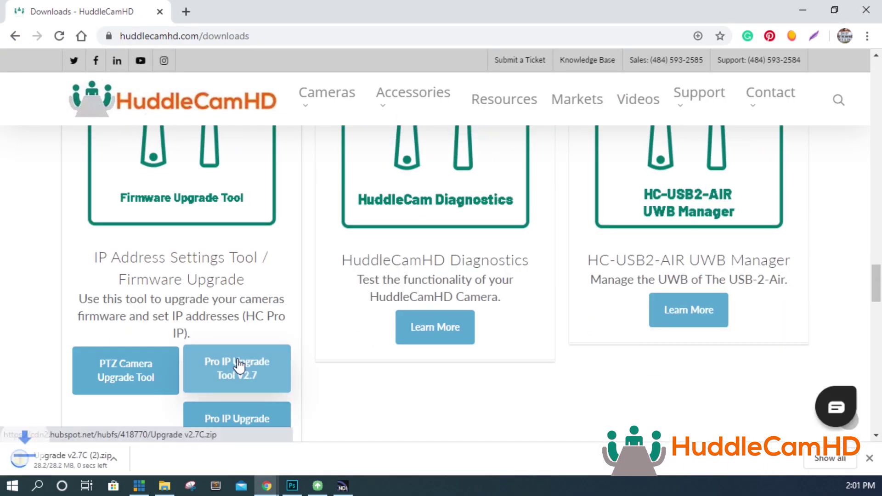
click(65, 460)
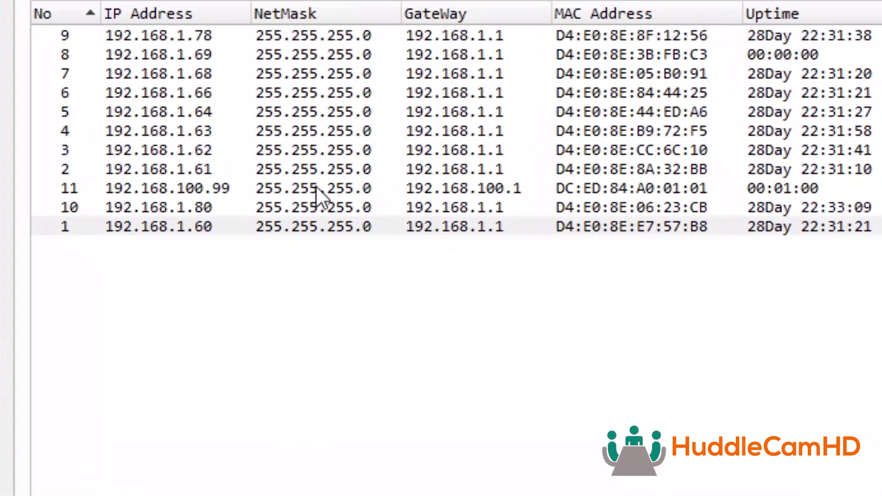
- Select the 192.168.100.99 camera in the Search list and open its Config settings
click(335, 187)
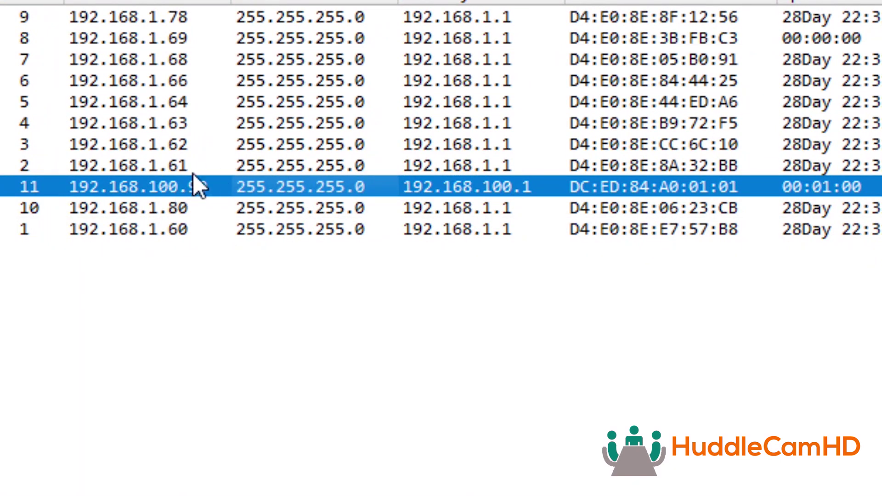
right_click(165, 184)
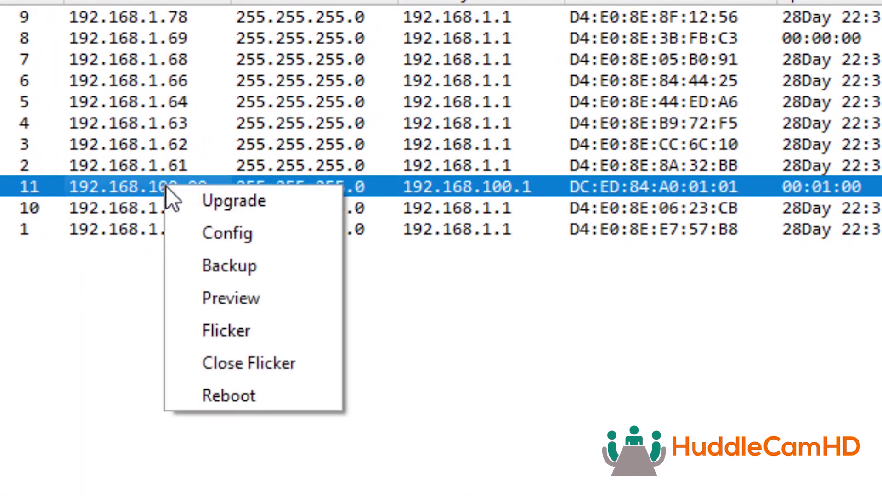
click(185, 231)
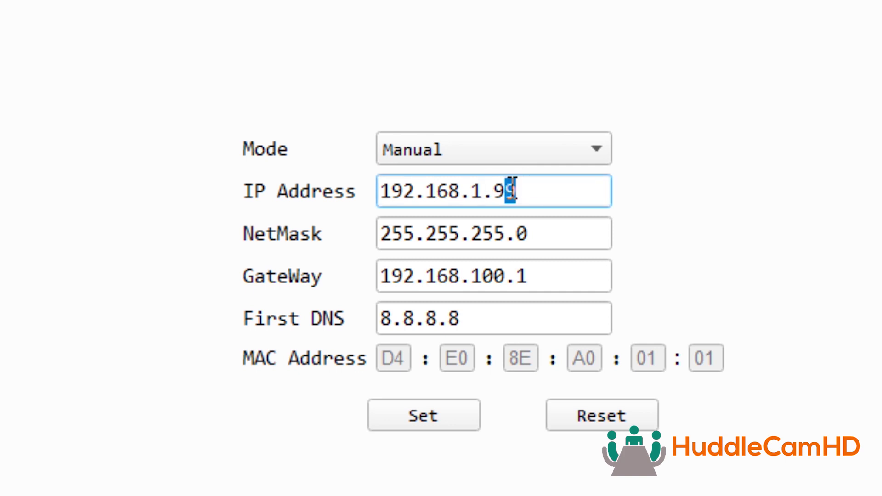
- Change the camera's IP to 192.168.1.70 with gateway 192.168.1.1 and apply it with Set
drag(511, 190, 498, 190)
text(70)
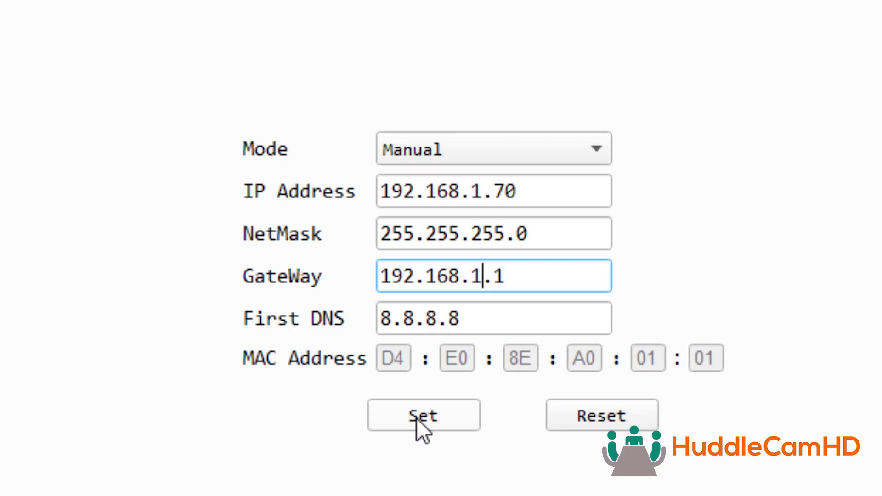
click(417, 418)
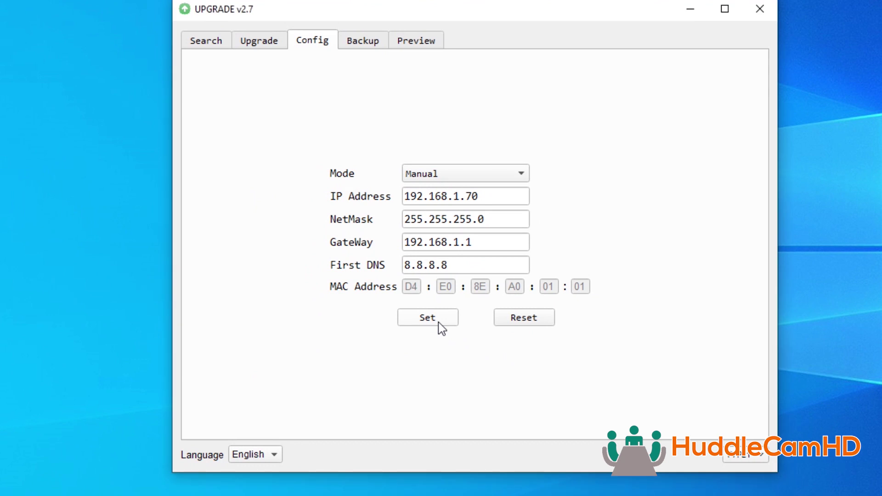
- Return to the Search list, rescan, and choose Ethernet:192.168.1.110 as the search interface
click(210, 41)
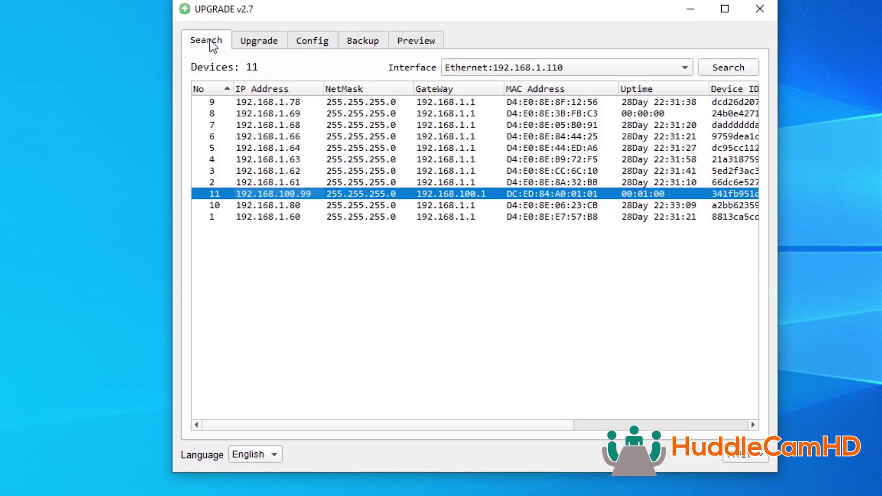
click(735, 68)
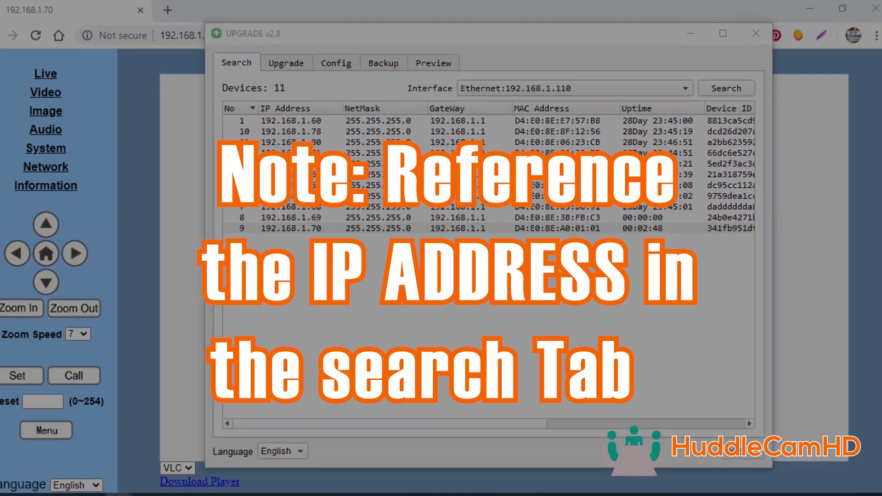
click(648, 88)
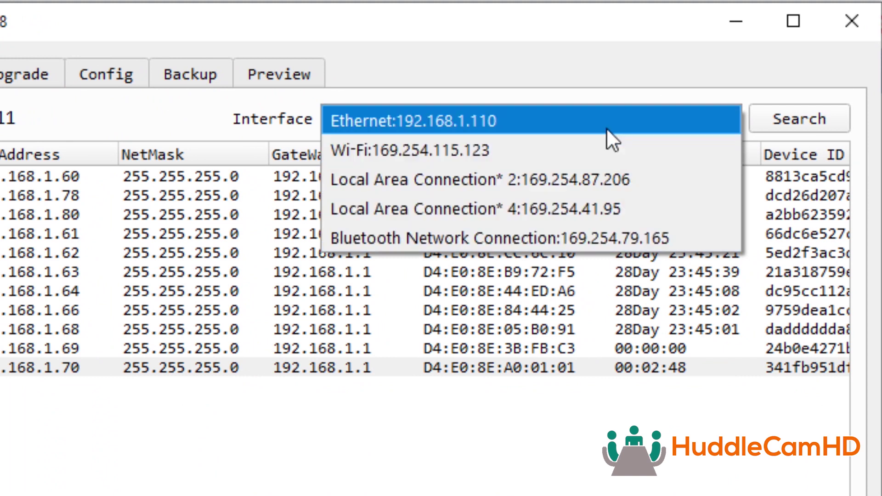
click(604, 123)
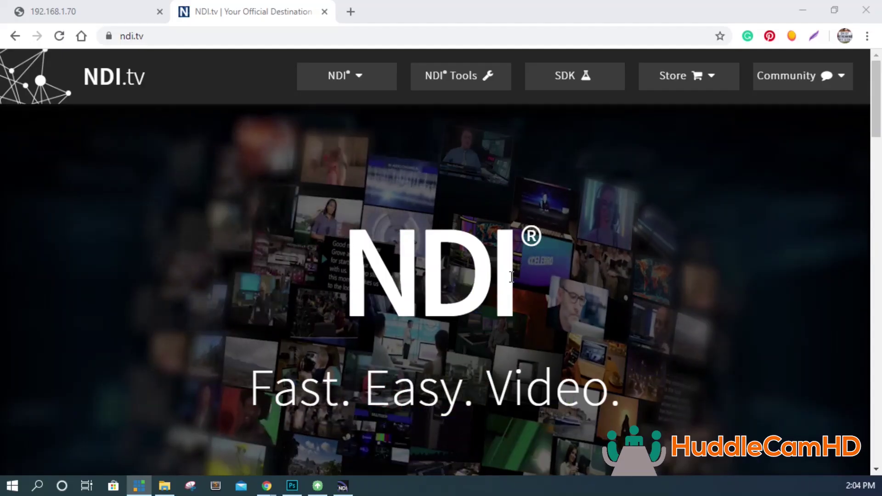
- Go to the NDI Tools page and jump to its download section
click(492, 84)
scroll(422, 183, down, 10)
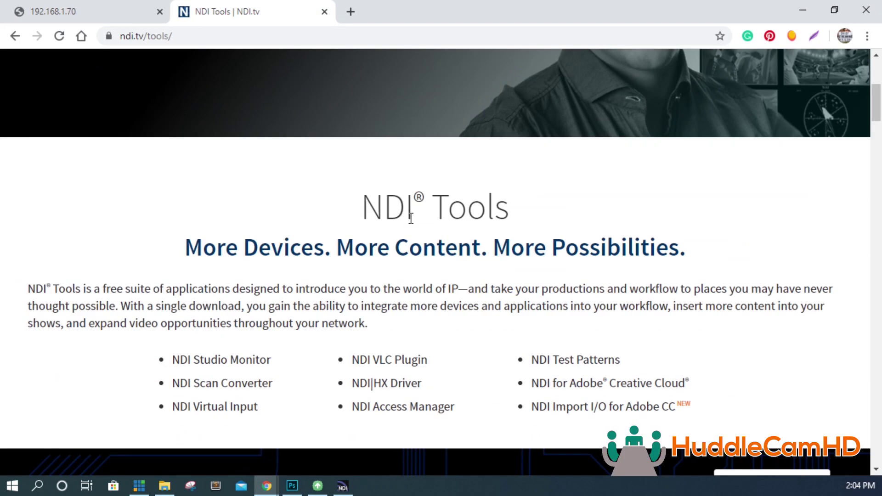
scroll(414, 223, down, 2)
click(730, 210)
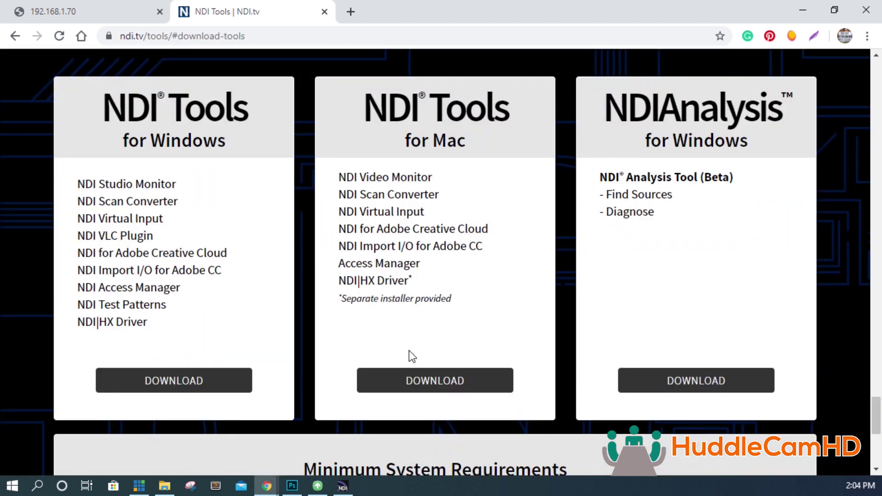
scroll(785, 277, down, 1)
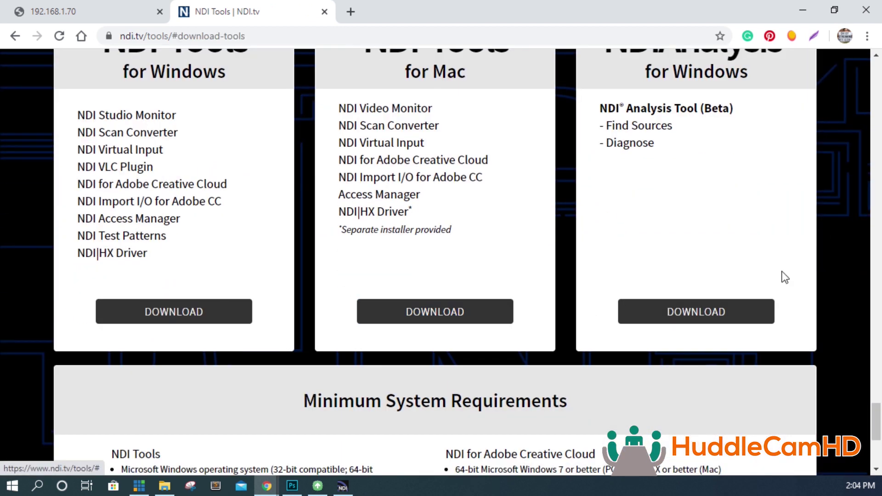
scroll(354, 226, up, 1)
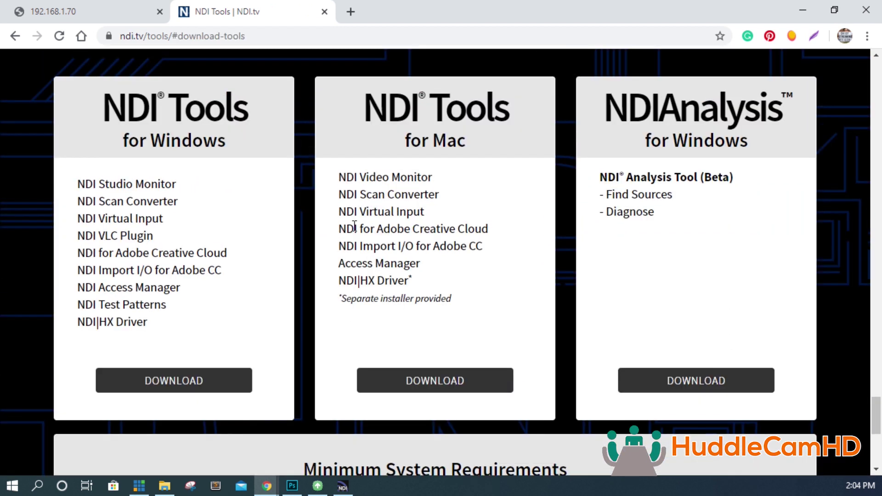
- Start the NDI Tools for Windows download and autofill the form from a saved contact entry
click(217, 369)
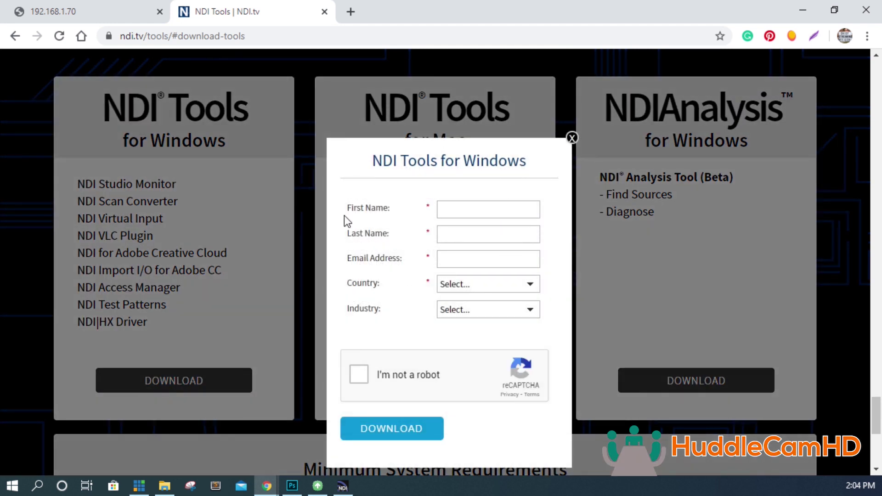
click(518, 209)
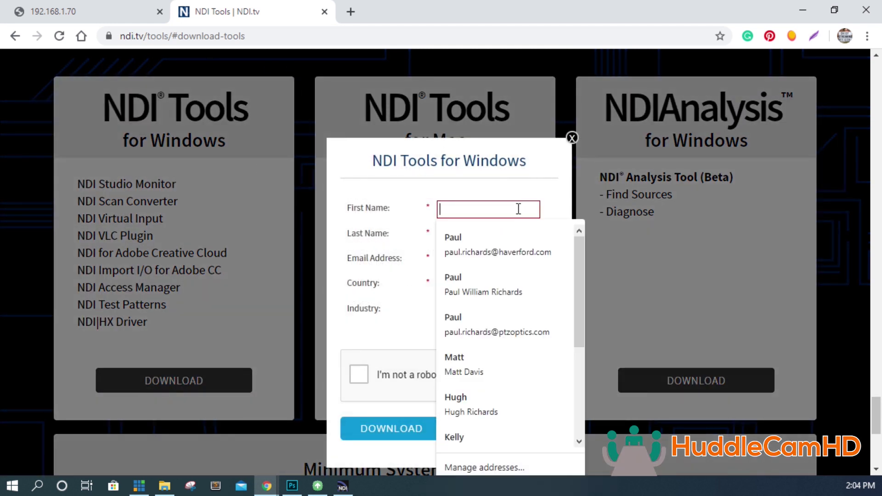
click(514, 244)
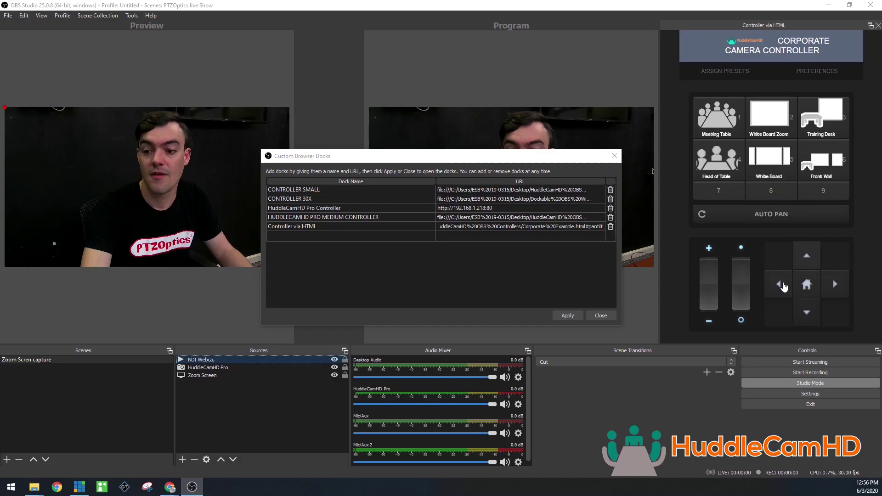
- Pan the camera left, then right, then tilt it up with the dock's PTZ arrows
click(784, 287)
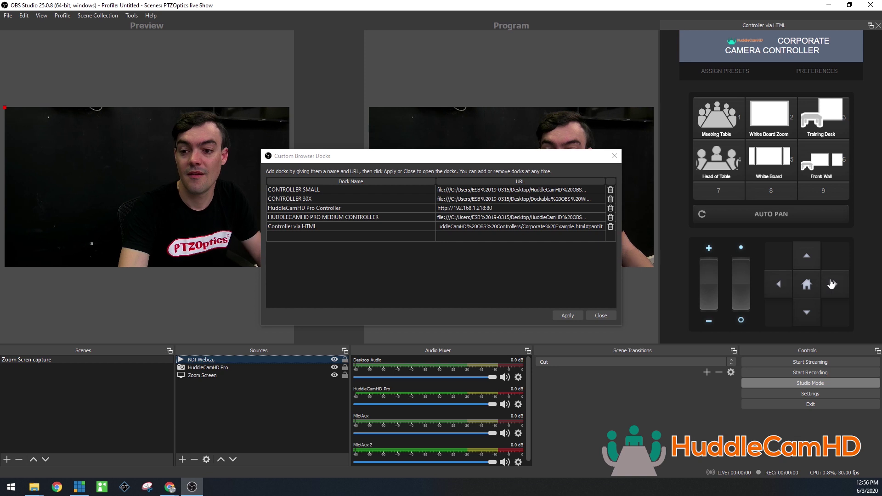
click(832, 284)
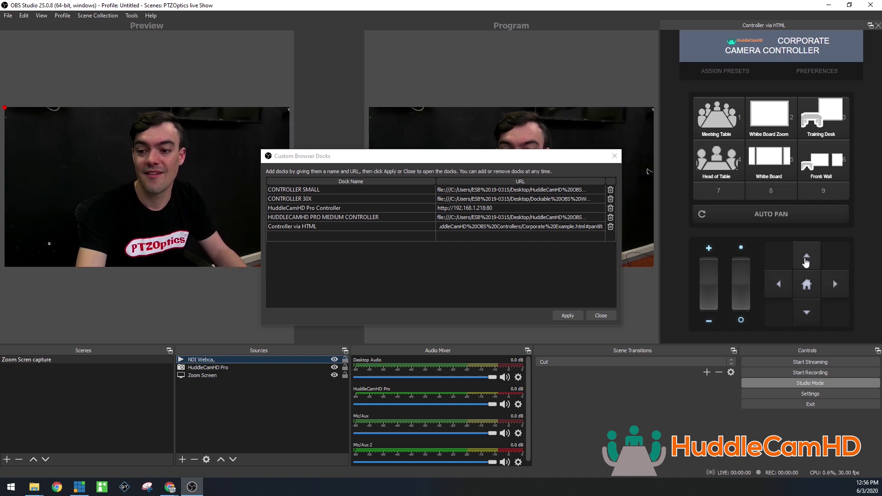
click(805, 260)
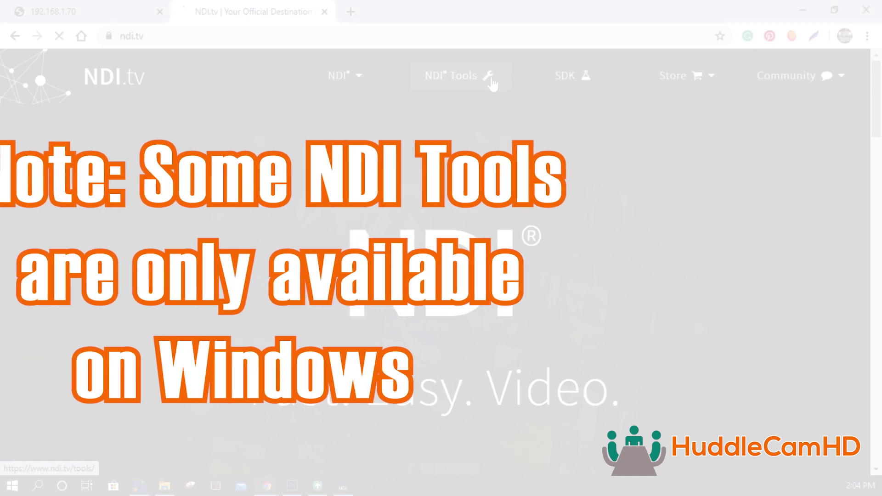
- Open NDI Tools and jump to #download-tools listing the Windows, Mac and NDIAnalysis packages
click(490, 81)
scroll(413, 223, down, 10)
scroll(413, 223, down, 8)
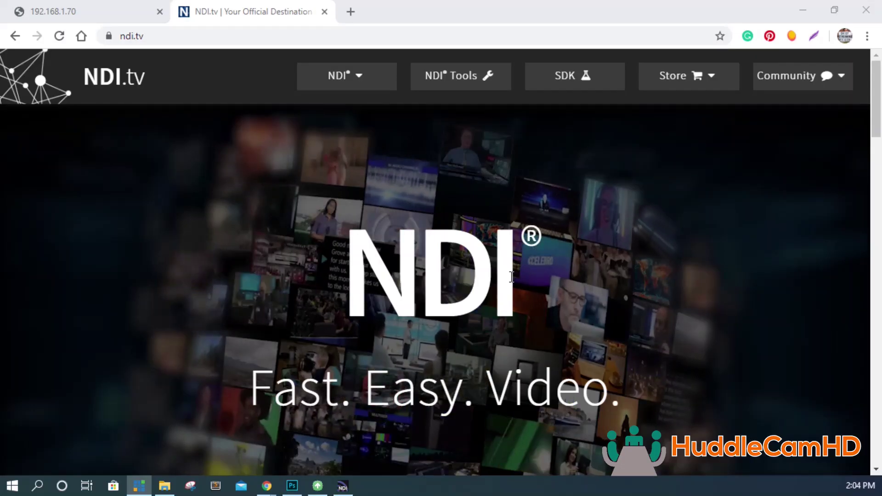
click(490, 83)
scroll(413, 206, down, 10)
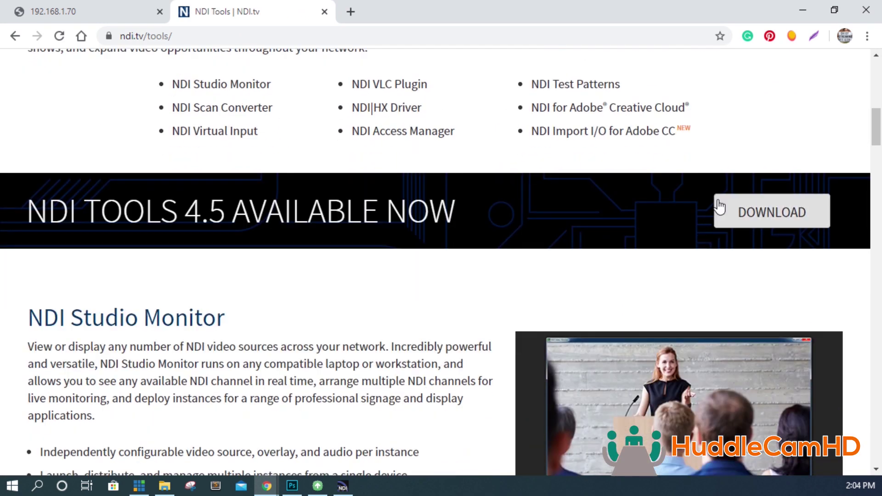
click(739, 209)
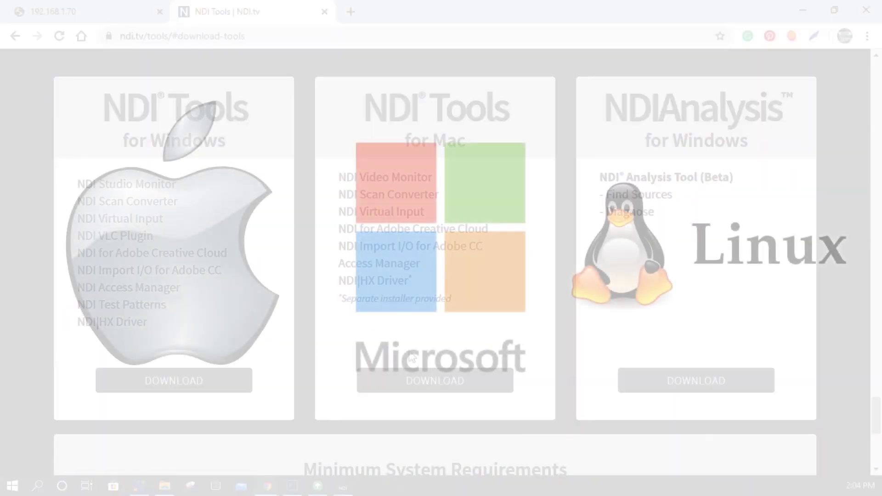
scroll(784, 277, down, 2)
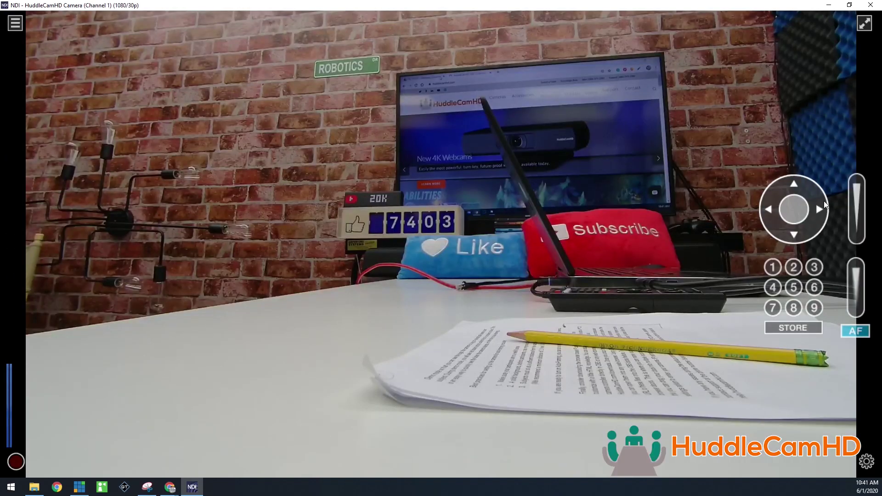
- Steer and zoom the camera around the set, ending zoomed in on the Subscribe pillow
click(859, 209)
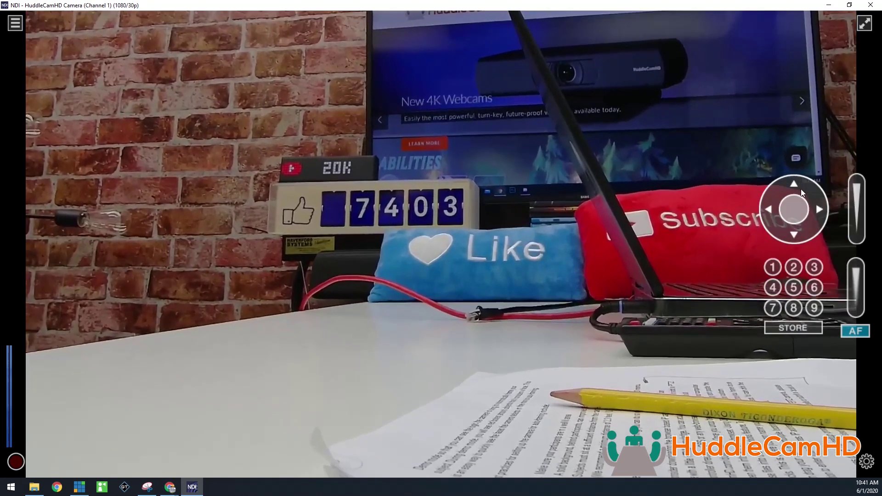
click(805, 208)
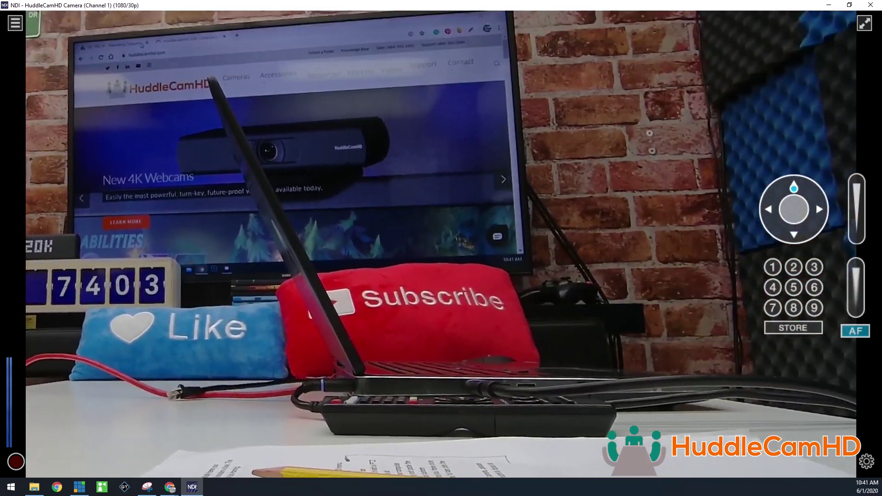
click(757, 204)
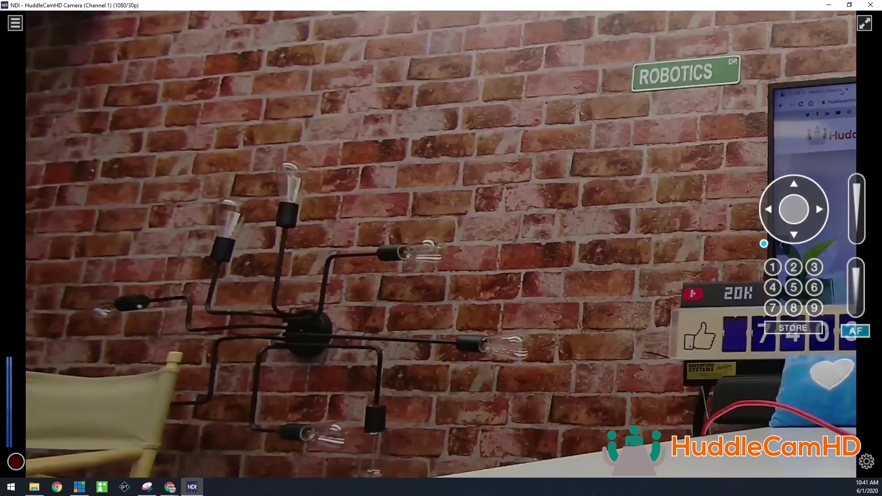
click(829, 243)
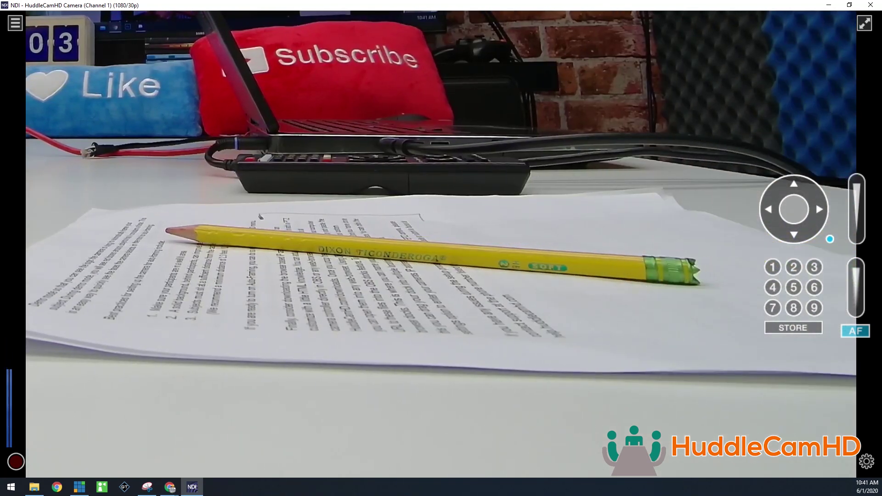
click(828, 193)
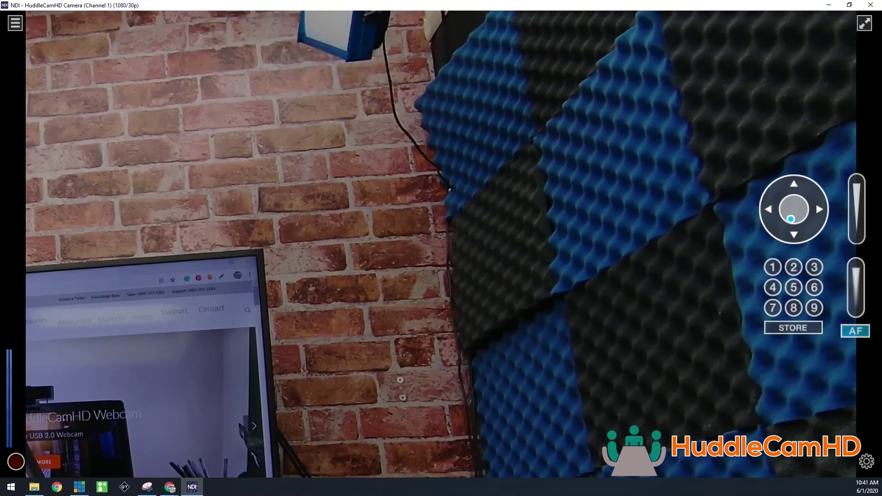
click(769, 232)
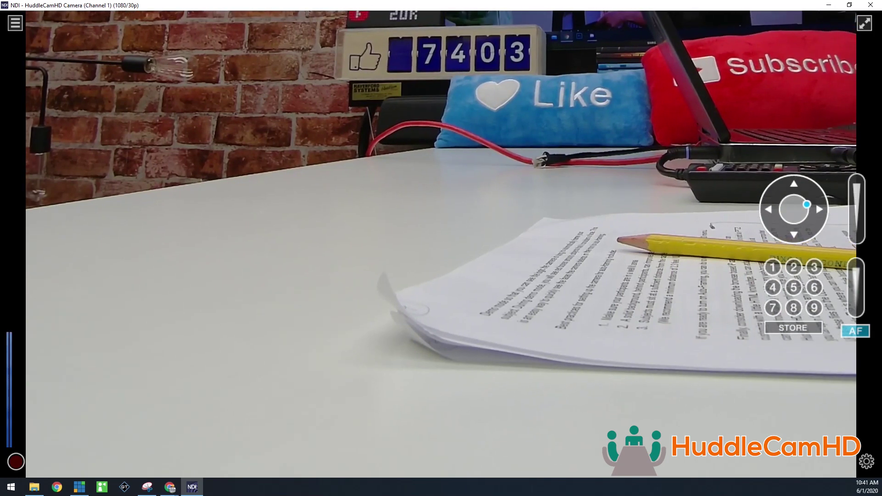
click(808, 201)
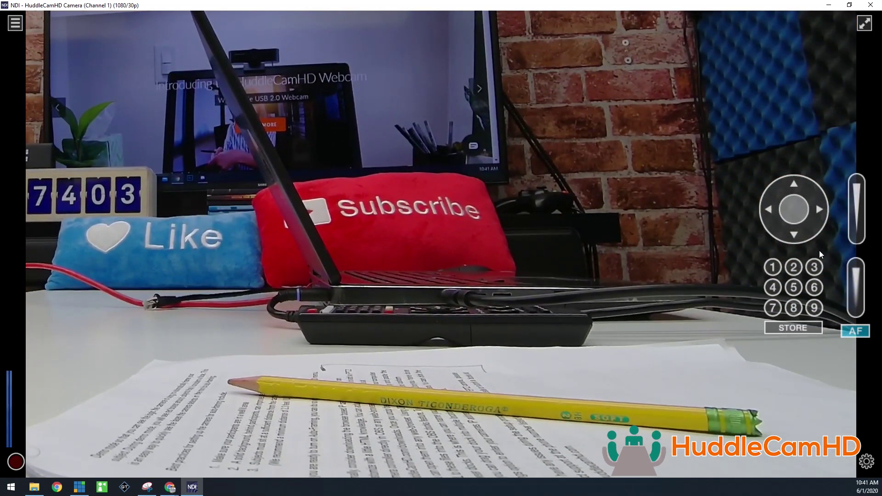
click(856, 202)
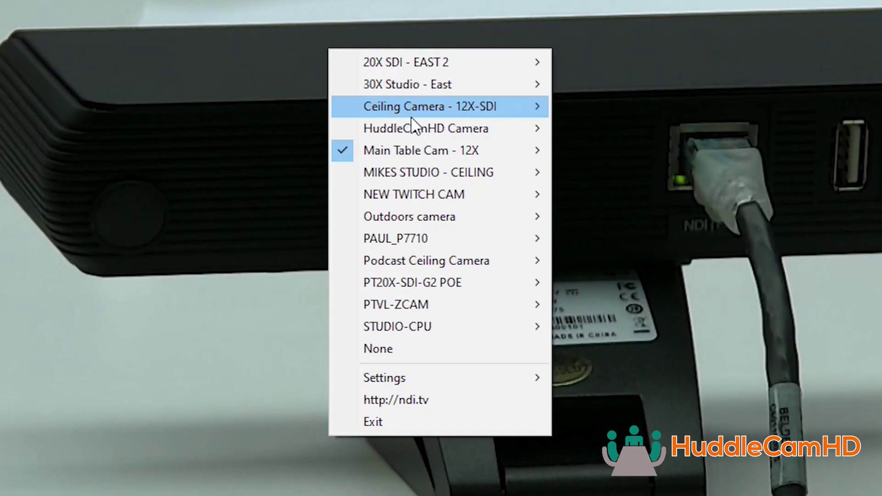
- Zoom far into the wall monitor's web page and store that shot as preset 2
mouse_move(547, 130)
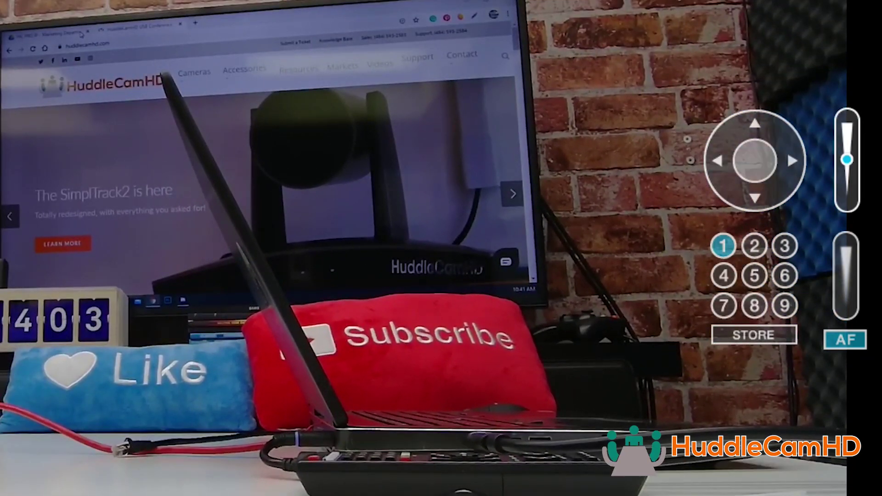
drag(846, 159, 846, 159)
drag(747, 157, 737, 151)
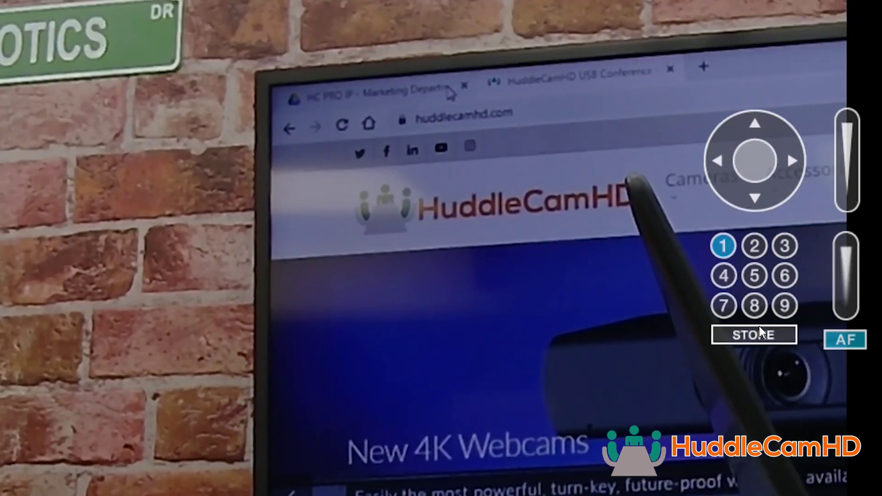
click(755, 247)
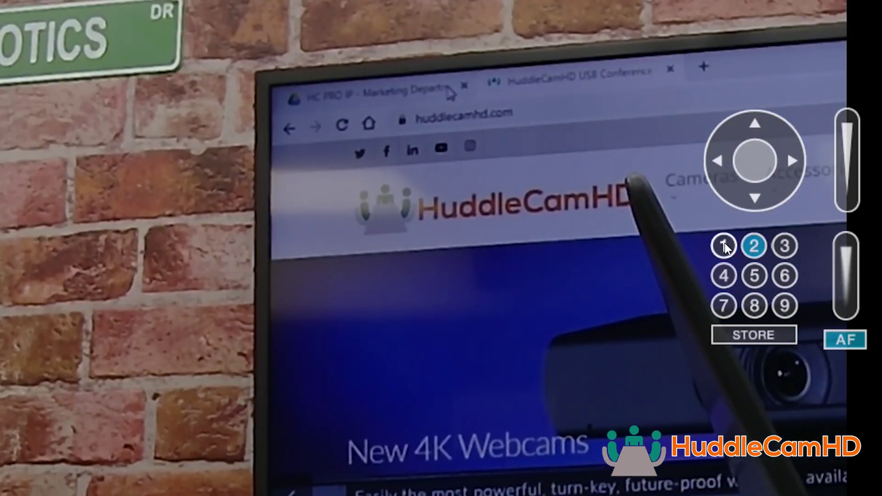
- Switch back and forth between presets 1 and 2 to recall each shot
click(724, 246)
click(755, 247)
click(725, 246)
click(757, 247)
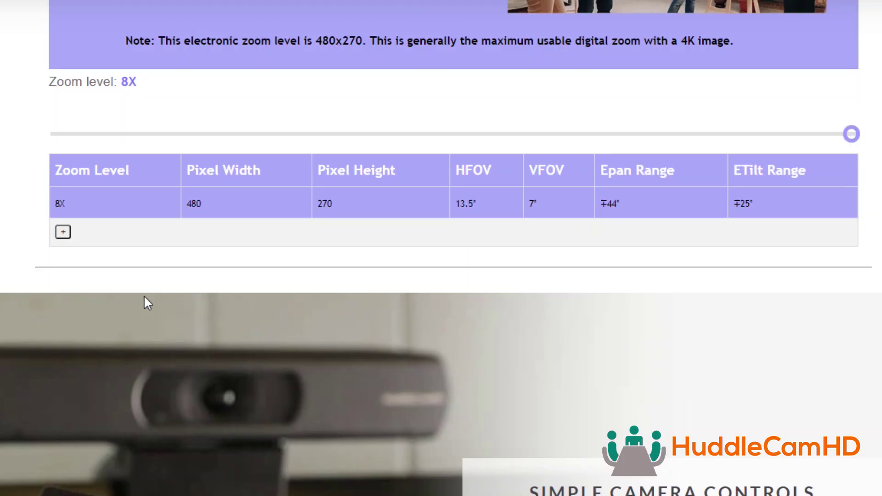
- Expand the zoom table to every level, then scroll Downloads to the Camera Control App card
click(58, 234)
scroll(278, 199, down, 2)
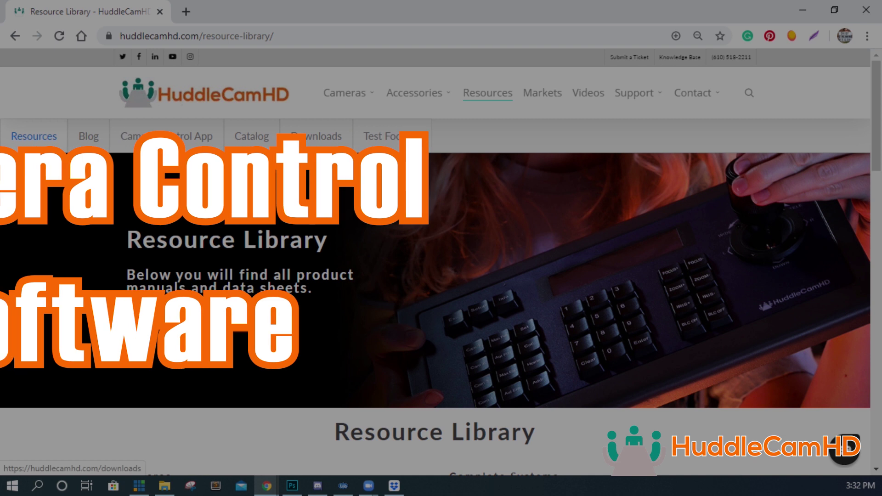
click(317, 136)
scroll(441, 275, down, 5)
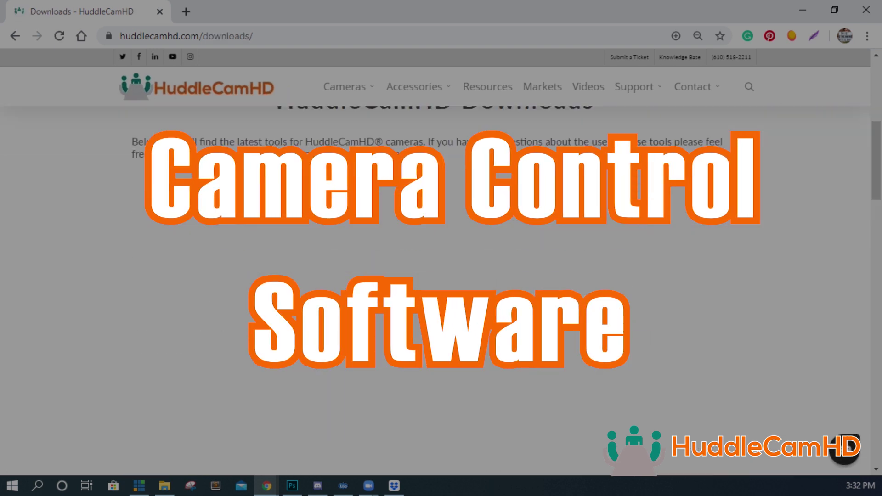
scroll(441, 275, down, 10)
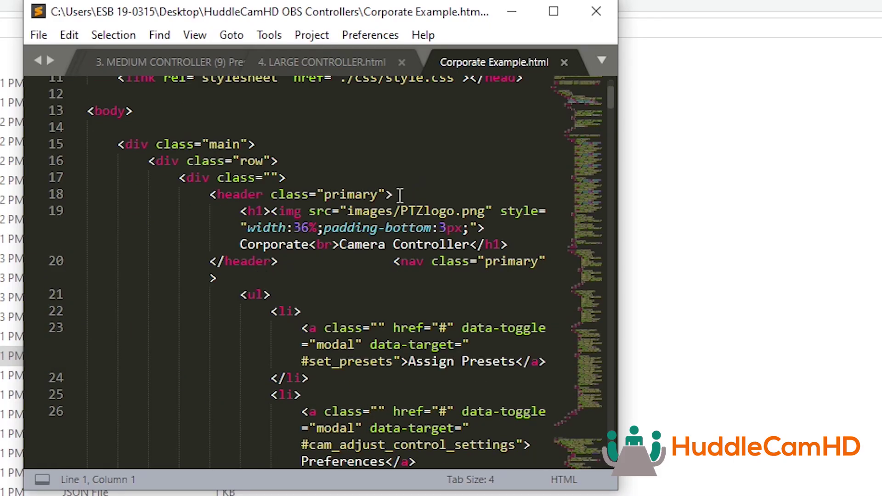
scroll(397, 204, down, 10)
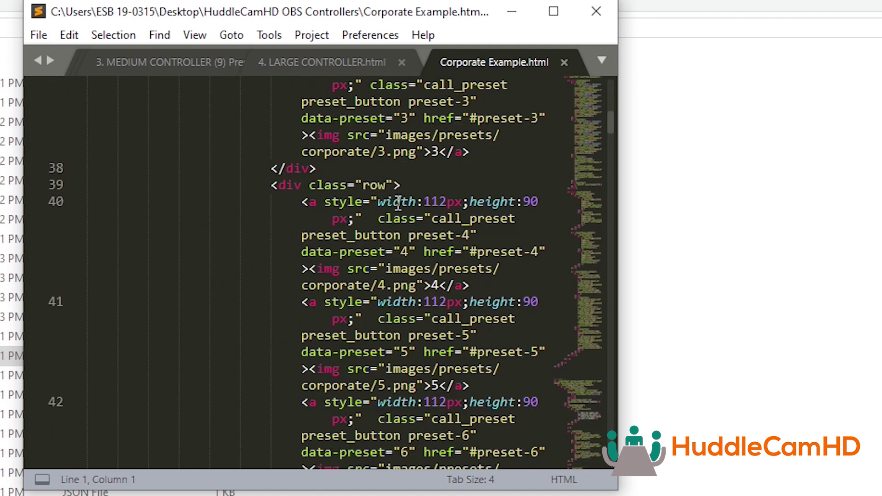
- Zoom the camera out from the control pane and drag its splitter right to enlarge the previews
scroll(398, 204, down, 12)
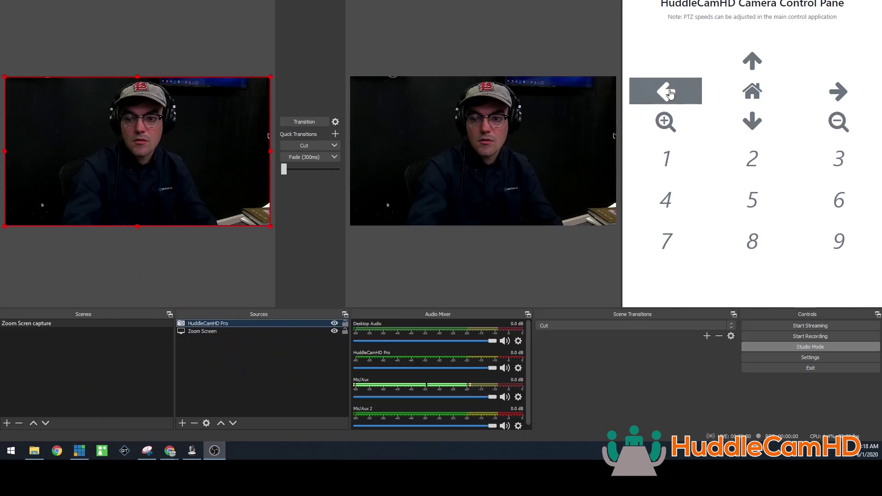
click(832, 123)
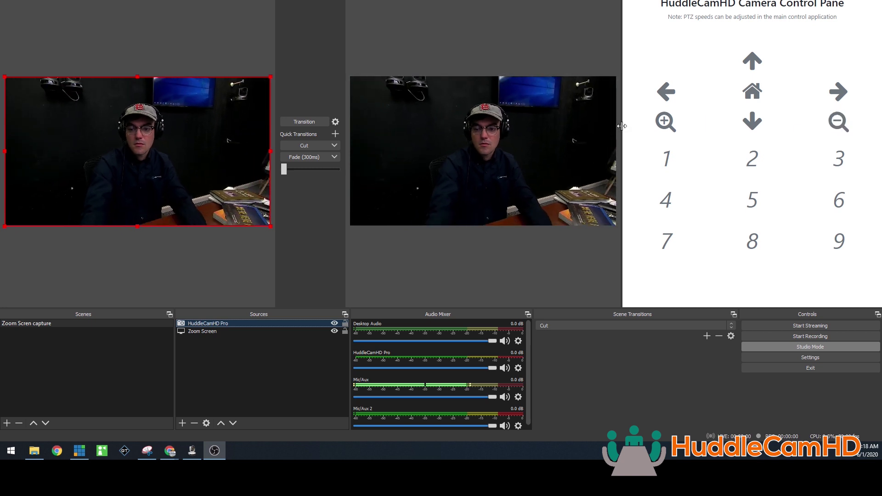
drag(621, 125, 741, 125)
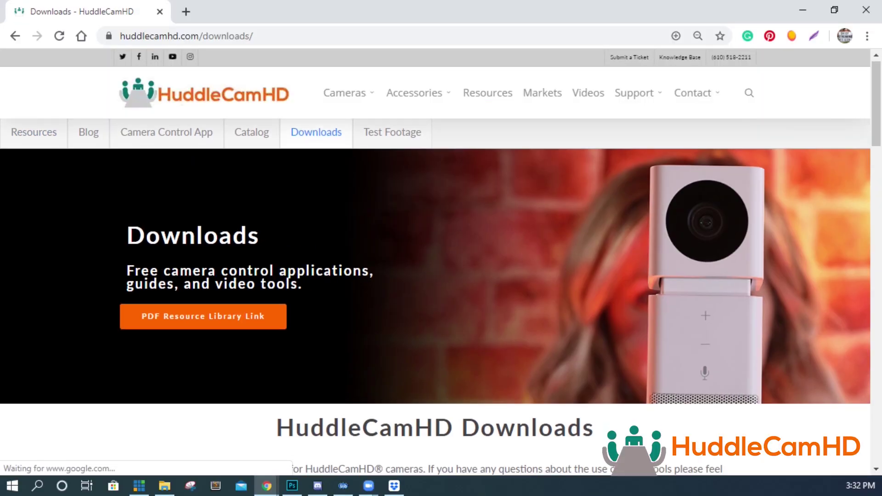
- Scroll the Downloads page and follow Download Here under the Camera Control App card
scroll(435, 276, down, 10)
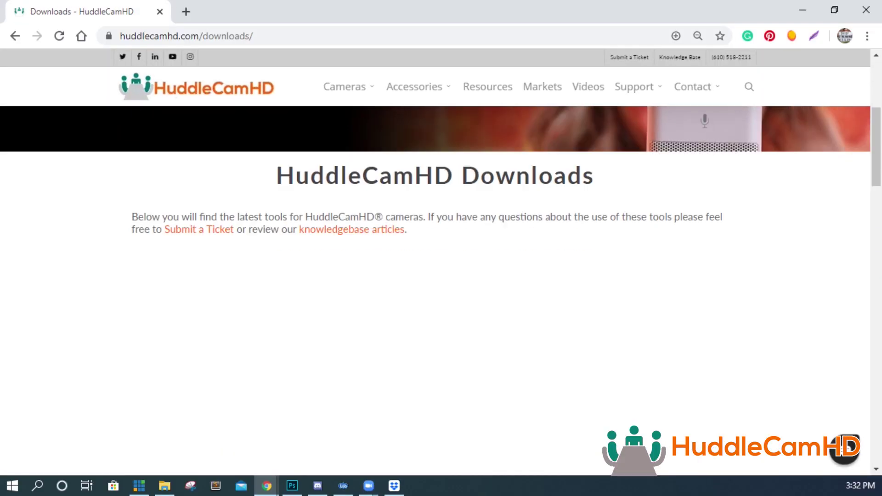
scroll(435, 165, down, 15)
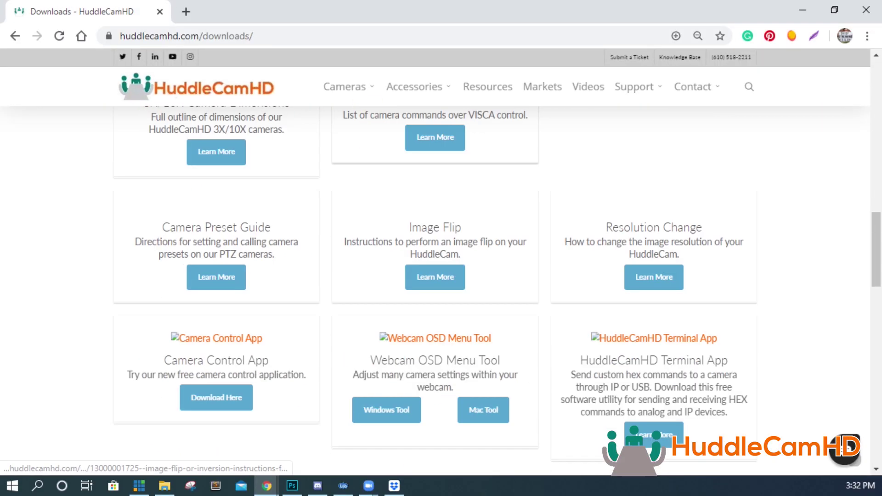
scroll(435, 166, down, 3)
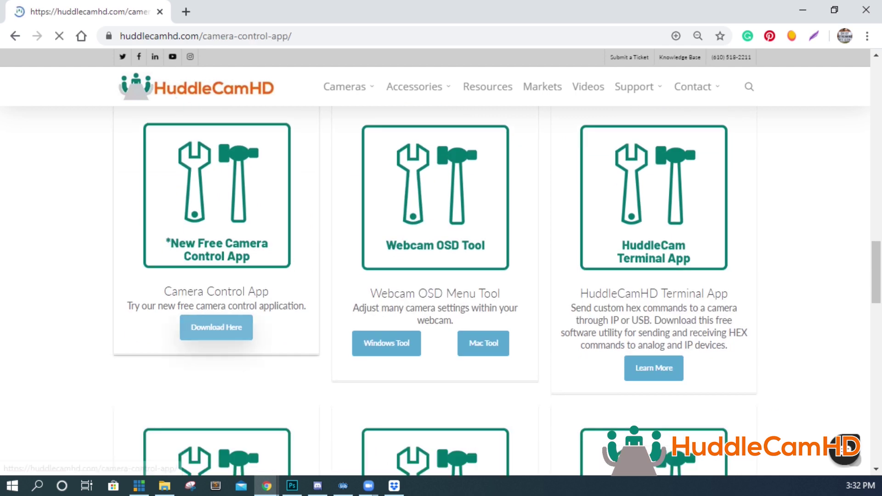
scroll(435, 275, down, 10)
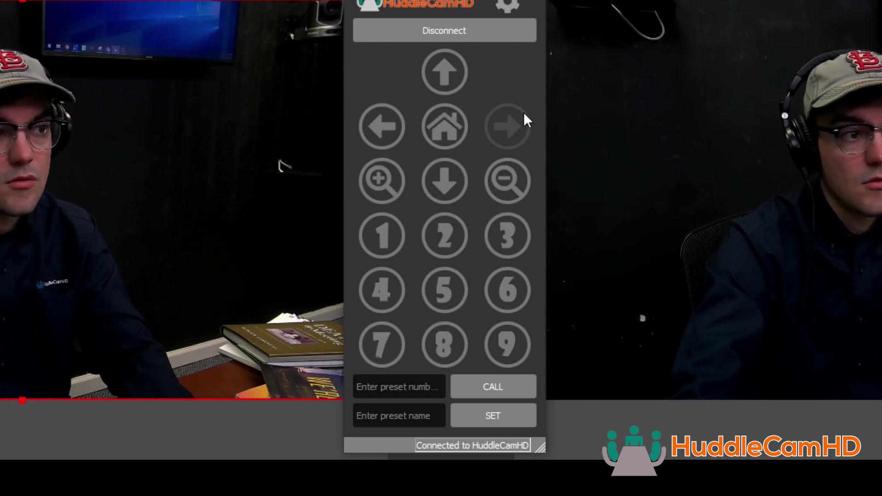
click(384, 118)
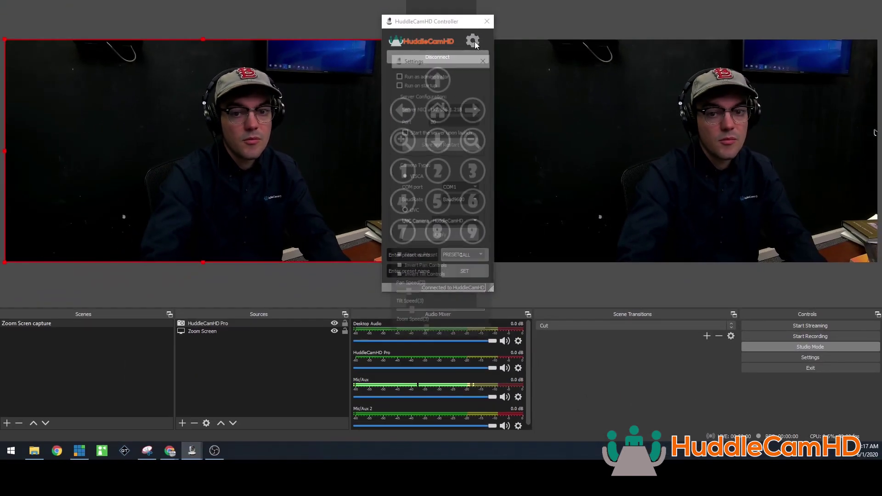
click(507, 4)
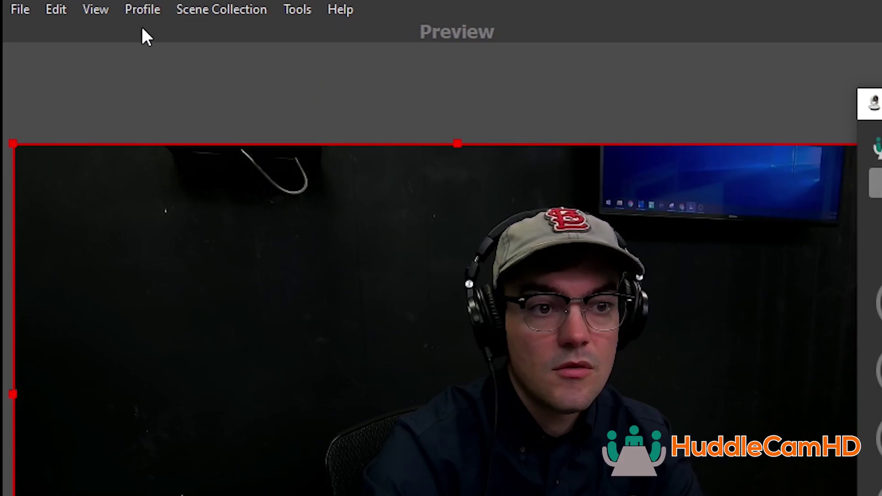
click(98, 11)
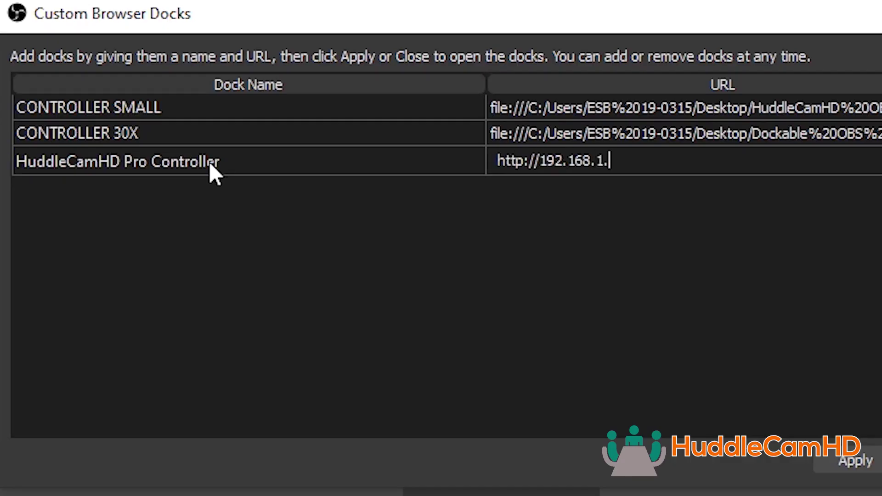
text(218:80)
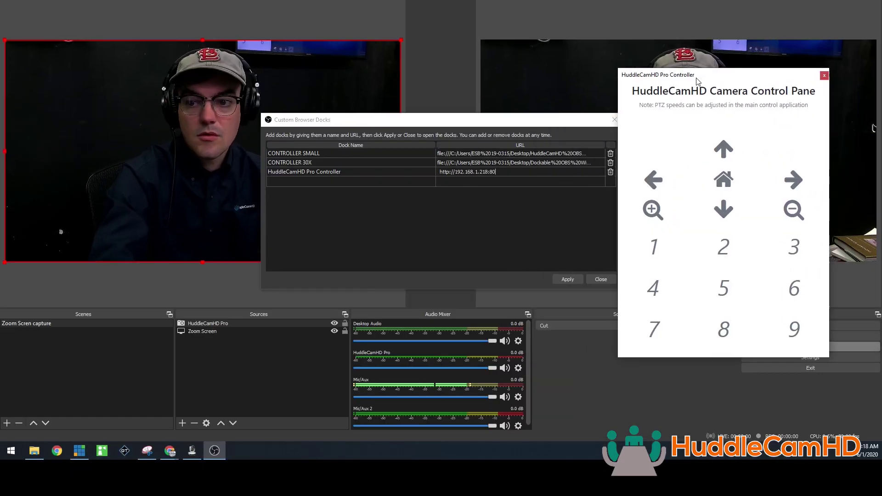
drag(697, 80, 864, 64)
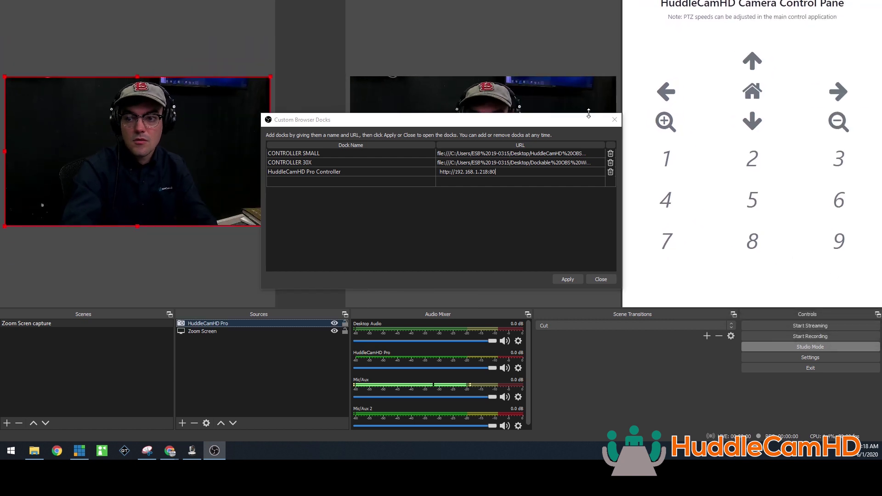
click(614, 120)
click(670, 93)
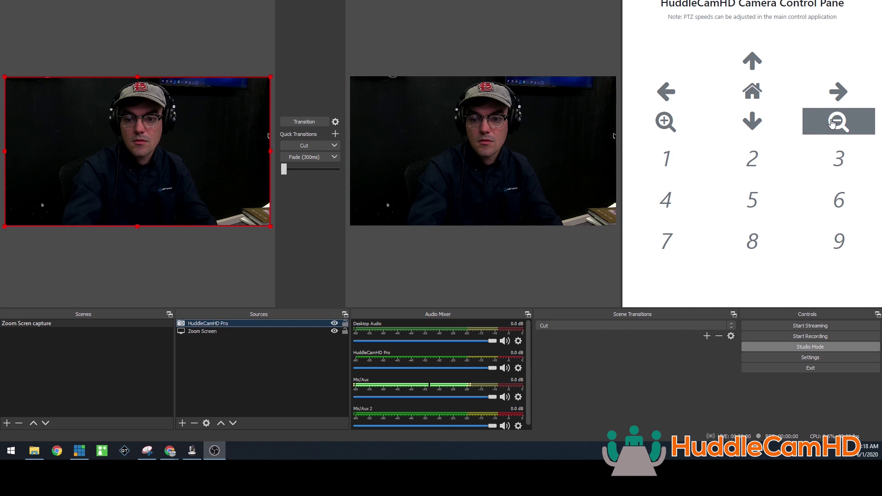
click(832, 123)
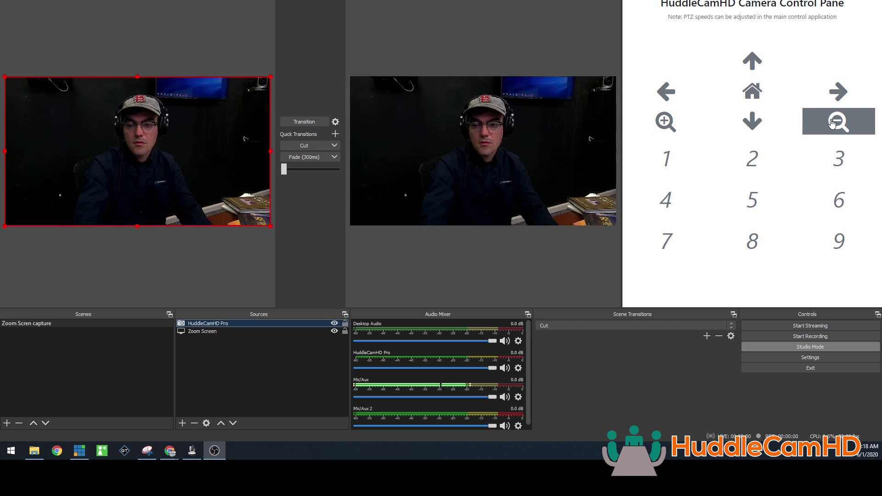